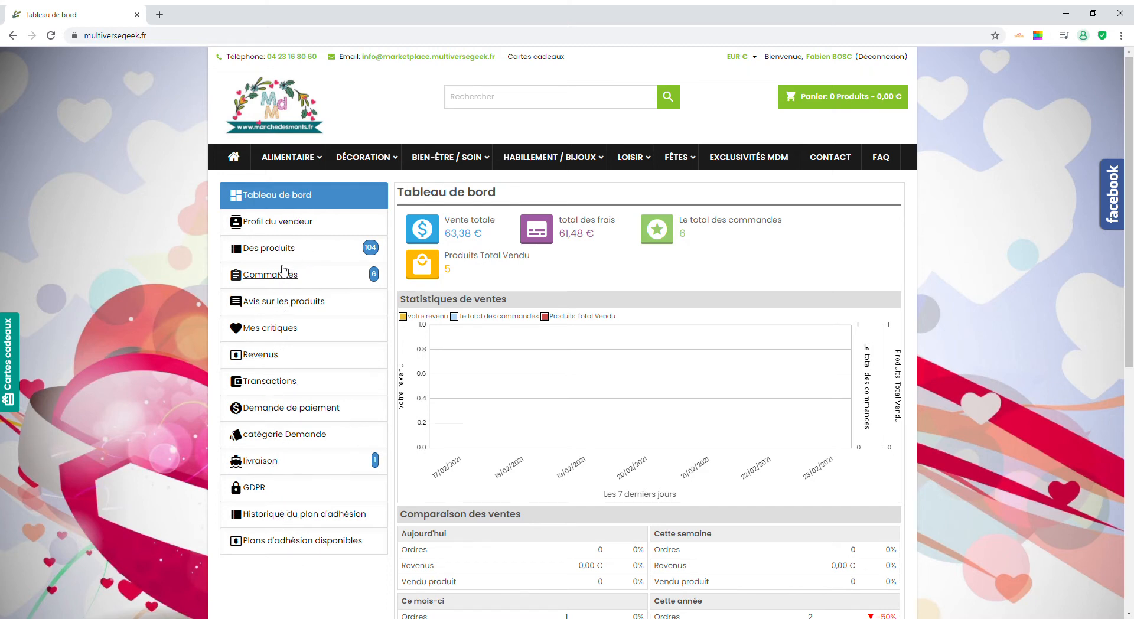
Create a new shipping method named Relais Colis with the delay message "livraison en relais".
left_click(264, 466)
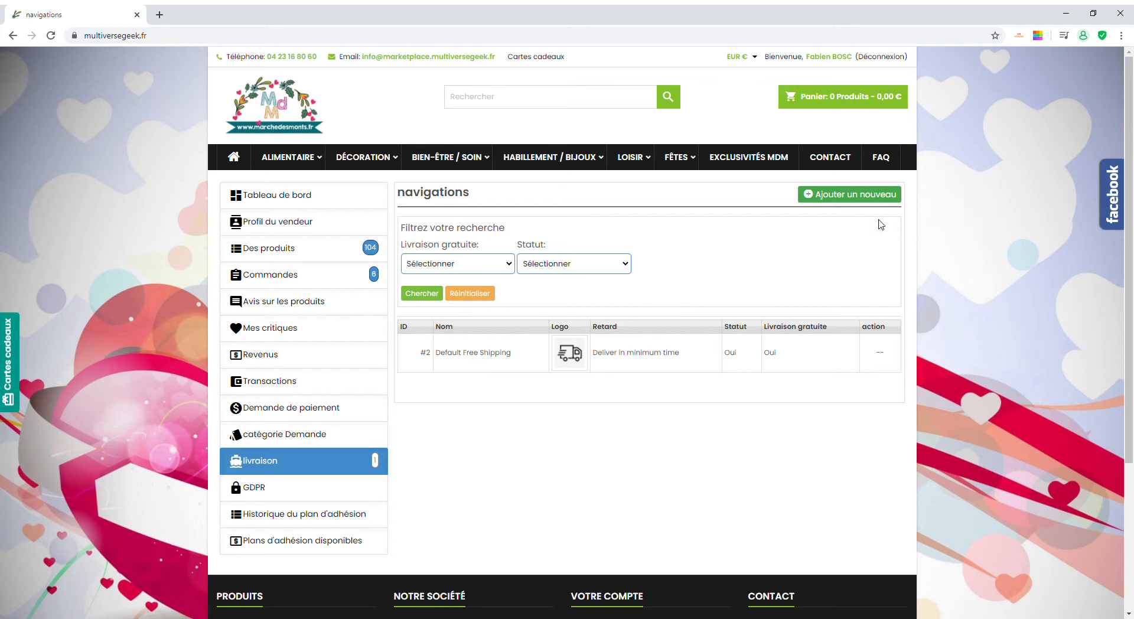
left_click(858, 204)
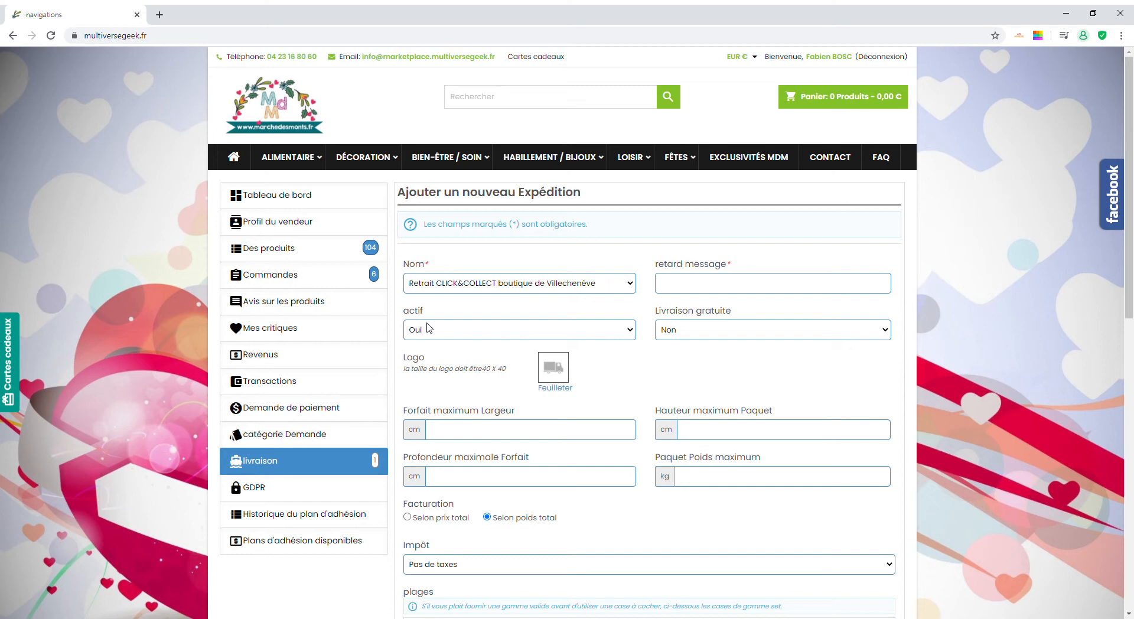
key("Up")
left_click(714, 284)
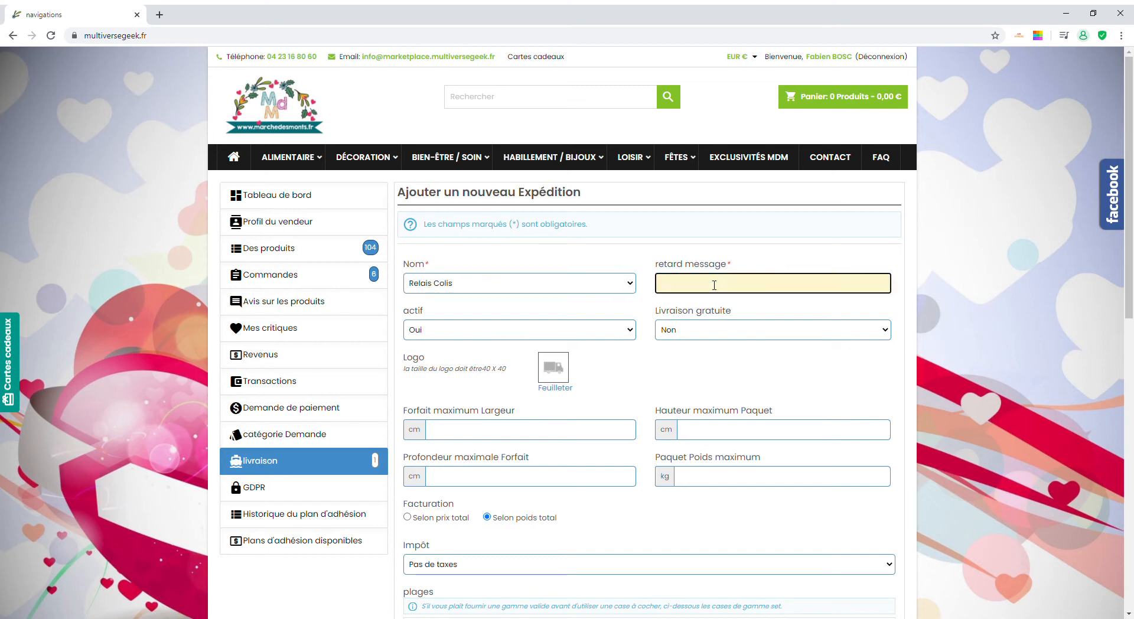
left_click(720, 332)
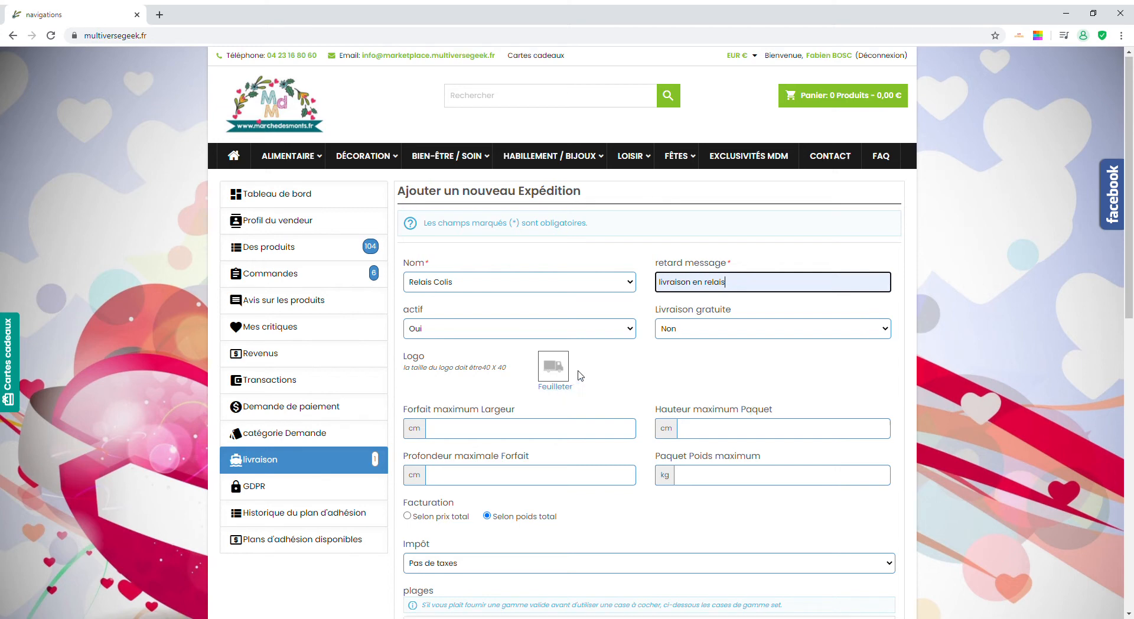
scroll(587, 355, "down", 4)
scroll(590, 248, "up", 2)
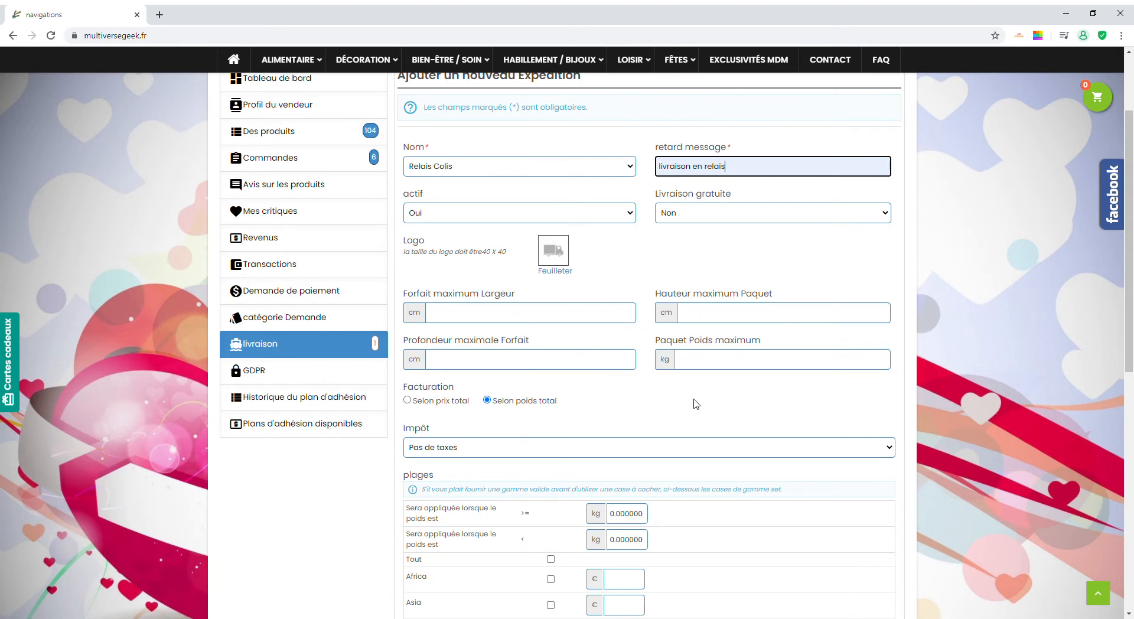
left_click(737, 362)
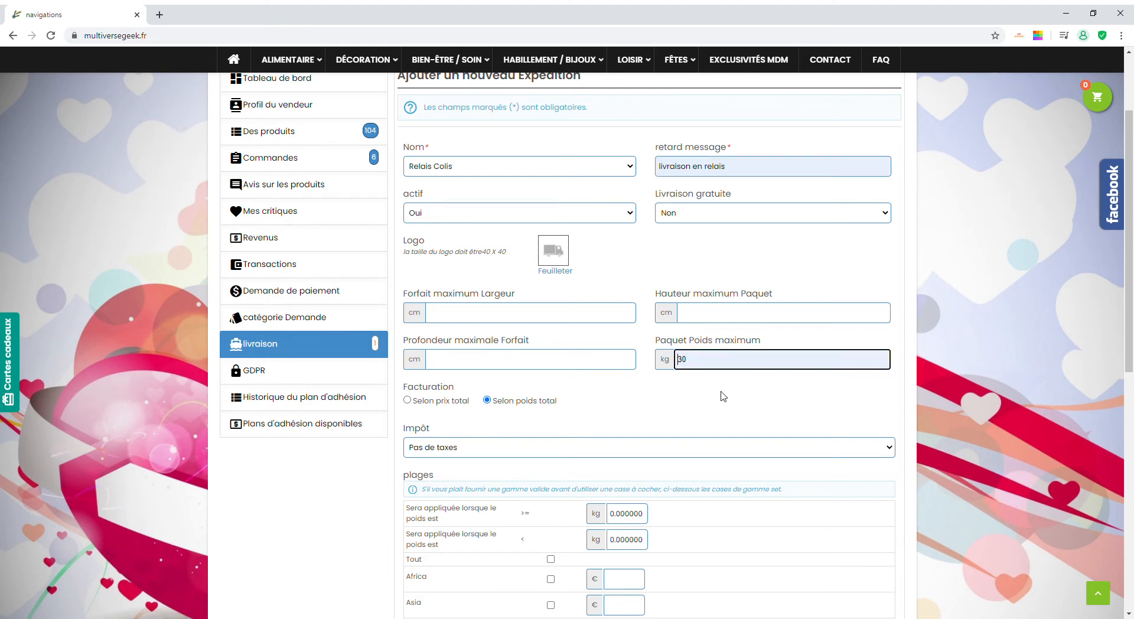
left_click(607, 396)
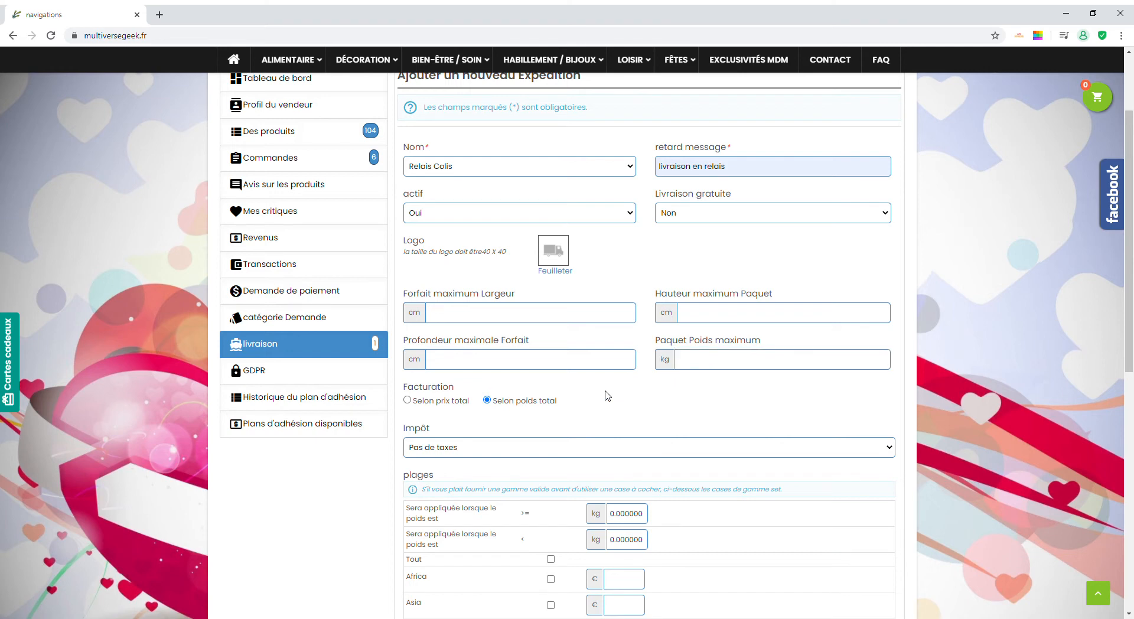
Set the upper weight limit of the first shipping range to 0.250 kg.
scroll(608, 396, "down", 5)
scroll(602, 394, "up", 1)
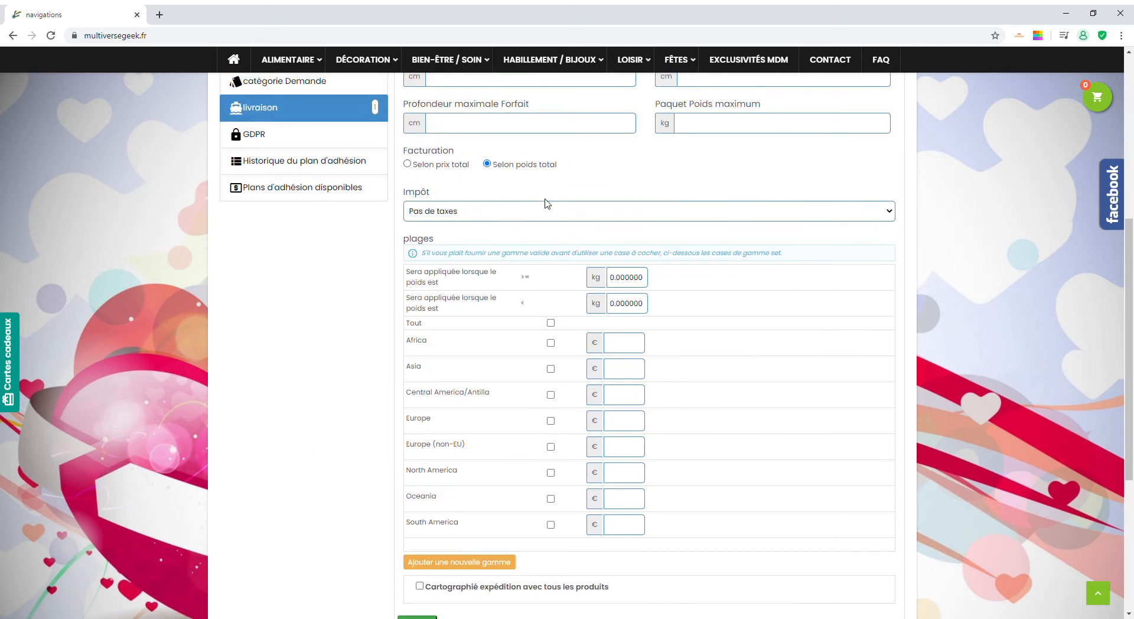
left_click(650, 310)
left_click_drag(650, 309, 555, 302)
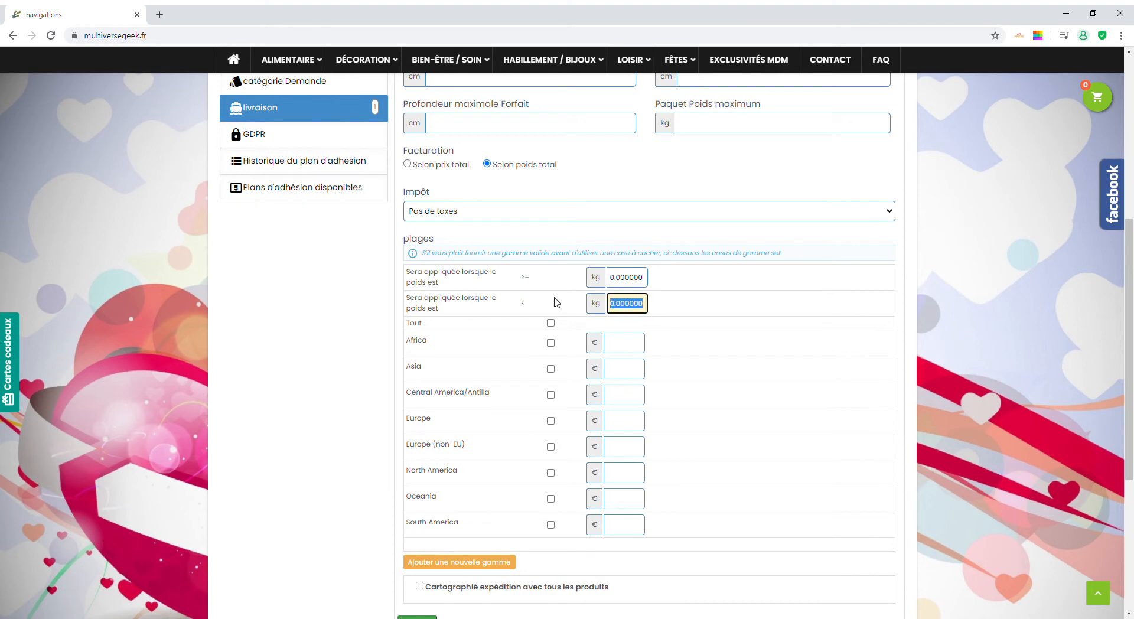
type("0.250")
key("Tab")
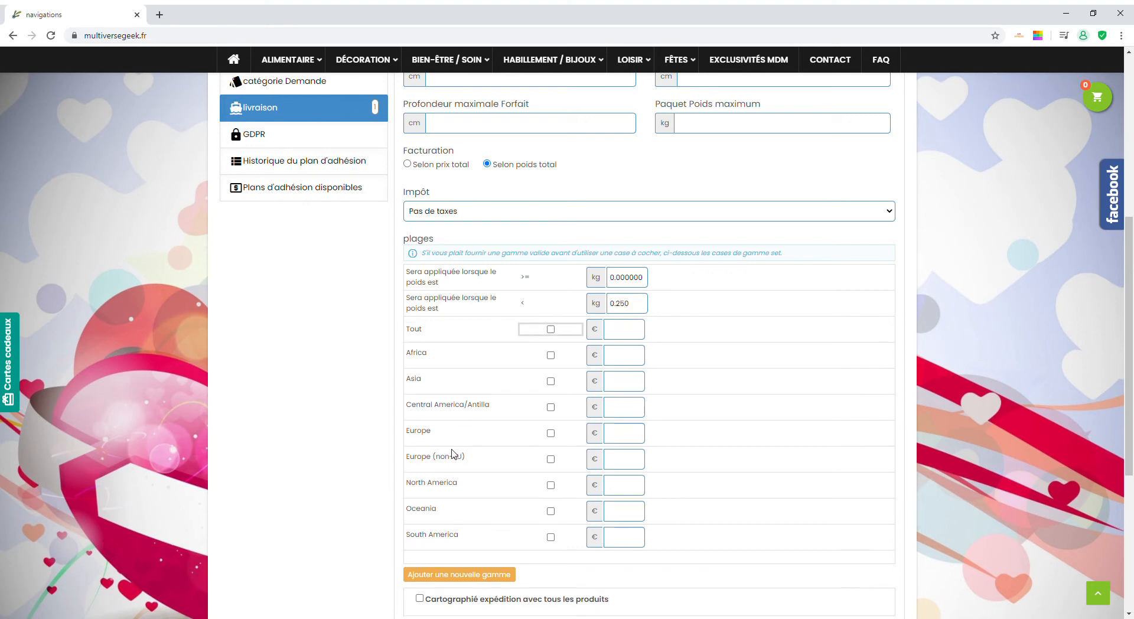
Enable the Europe zone and set its shipping price for the first range to 5.60 €.
left_click(551, 435)
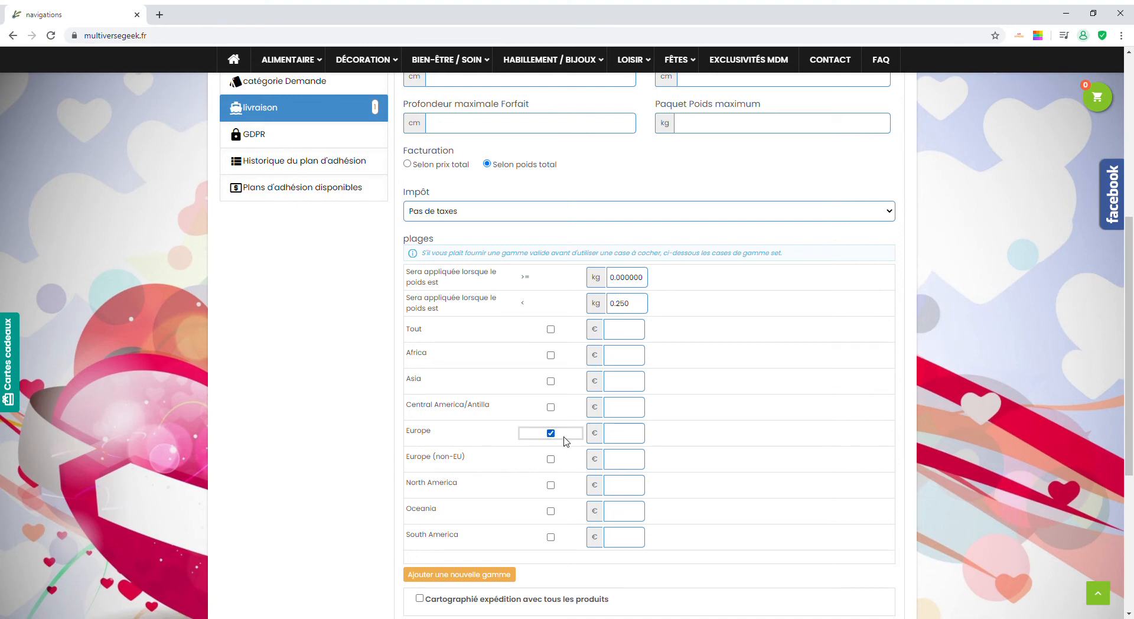
left_click(612, 435)
type("5")
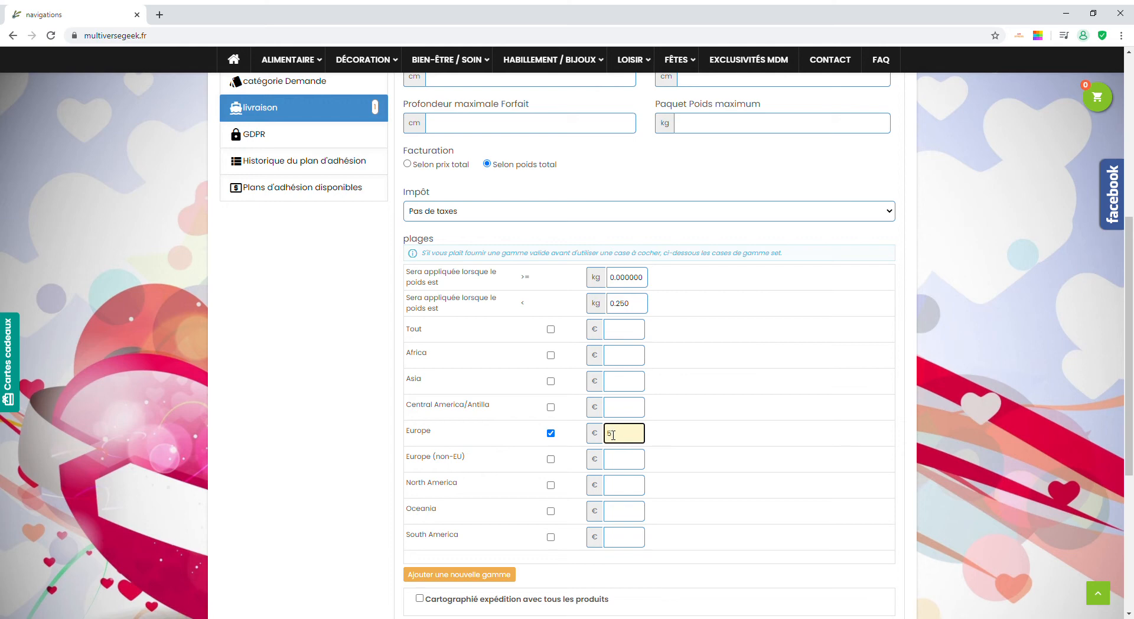
type(".60")
key("Tab")
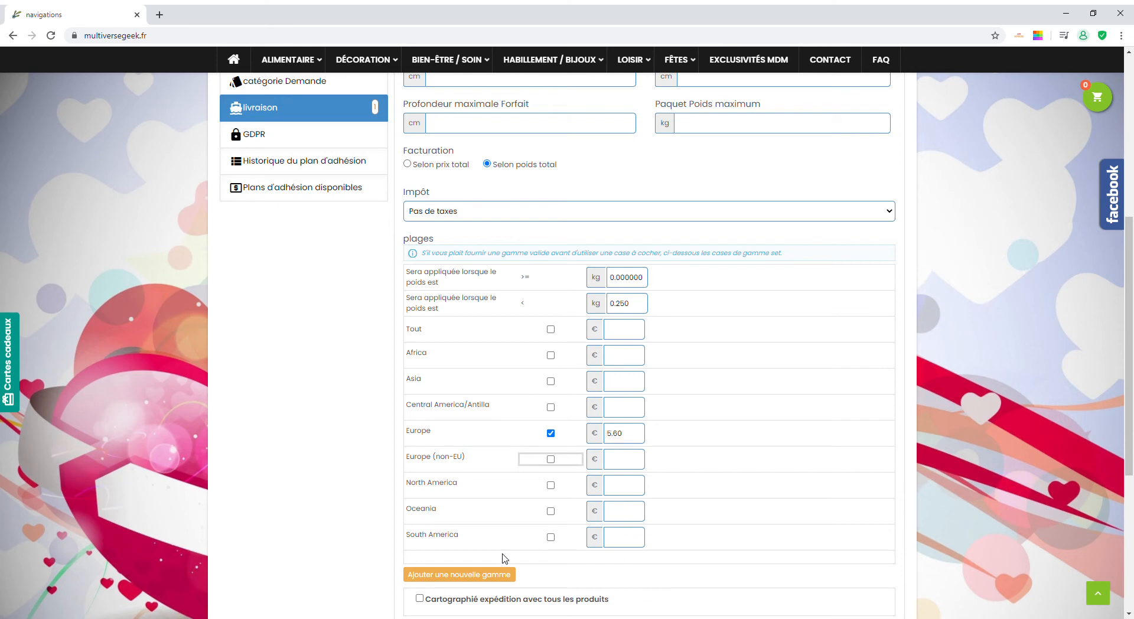
Add a second weight range with an upper limit of 1 kg and a Europe price of 6.55 €.
left_click(483, 577)
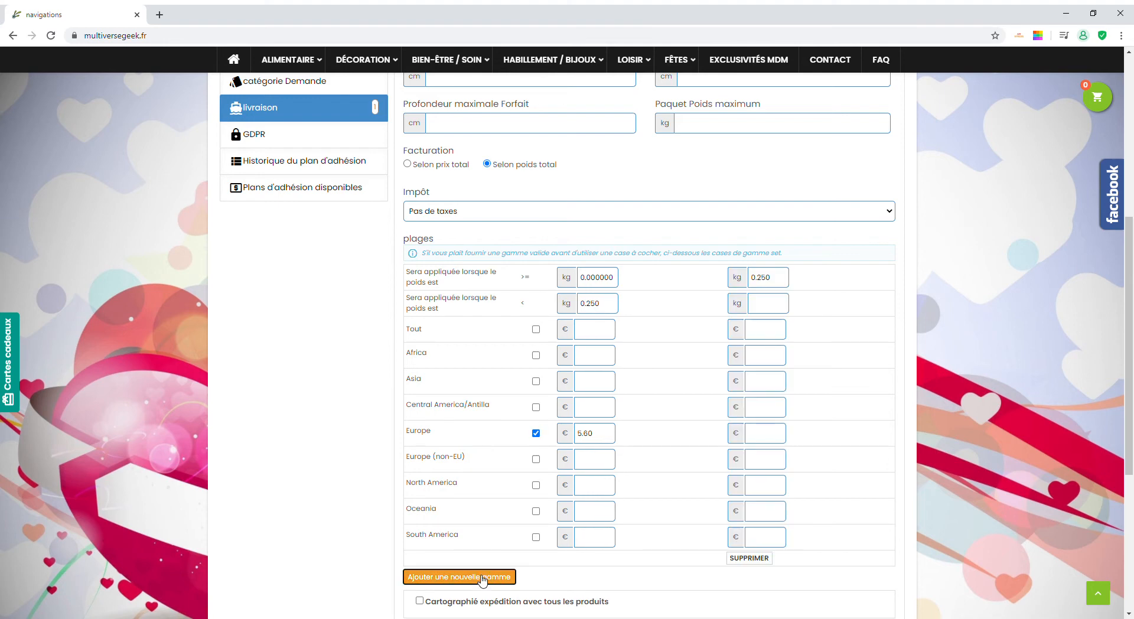
left_click(772, 308)
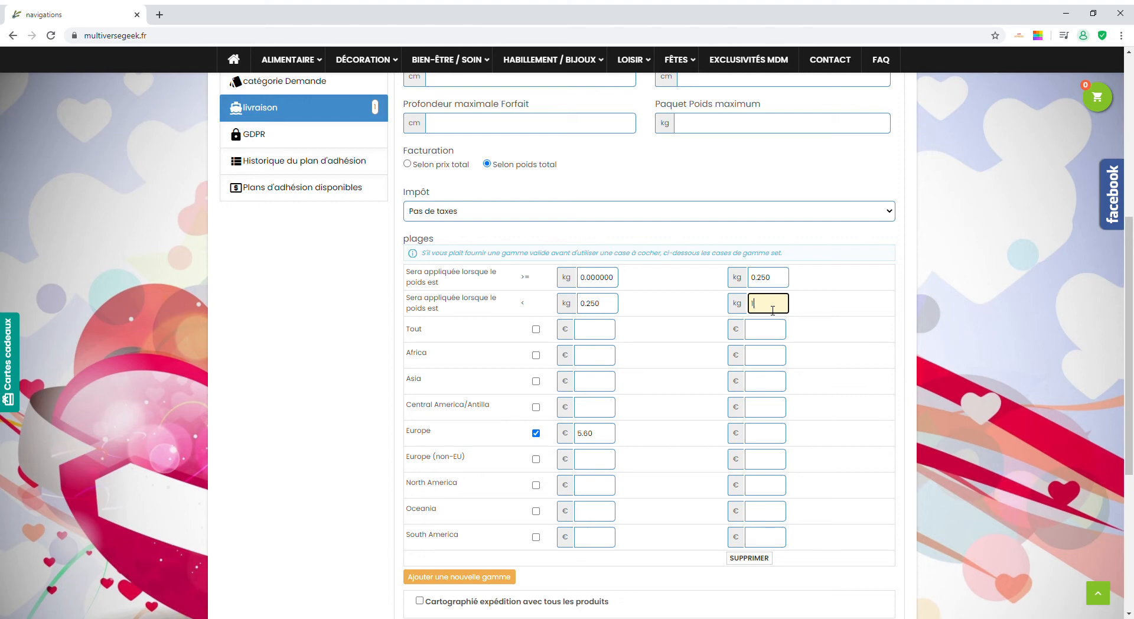
key("Tab")
key("Tab")
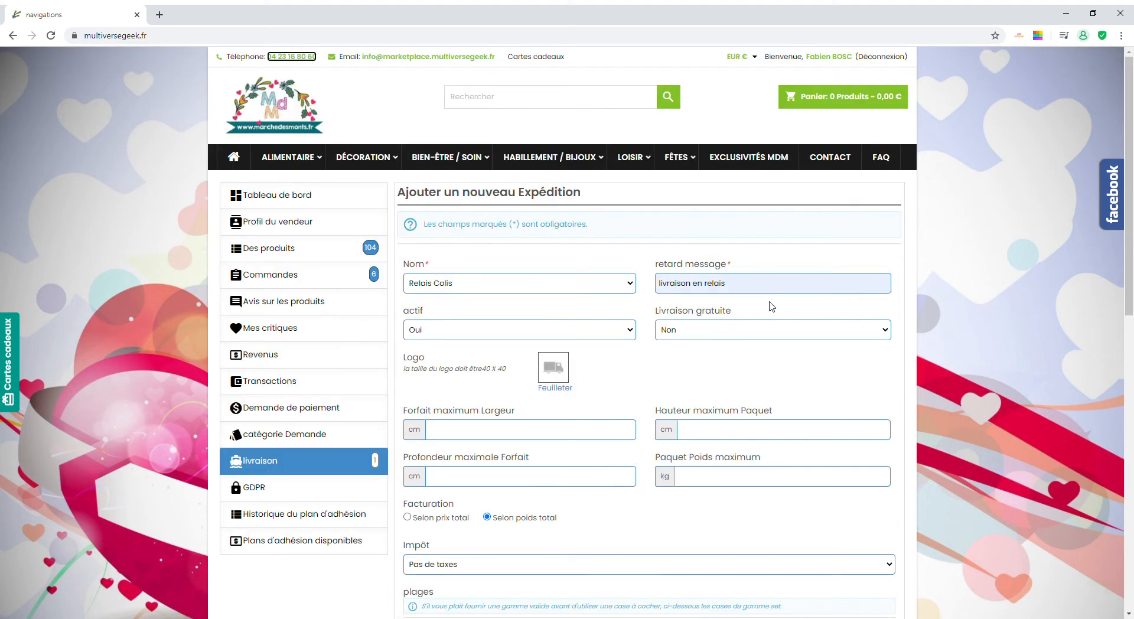
scroll(722, 372, "down", 3)
scroll(723, 372, "down", 5)
left_click(754, 317)
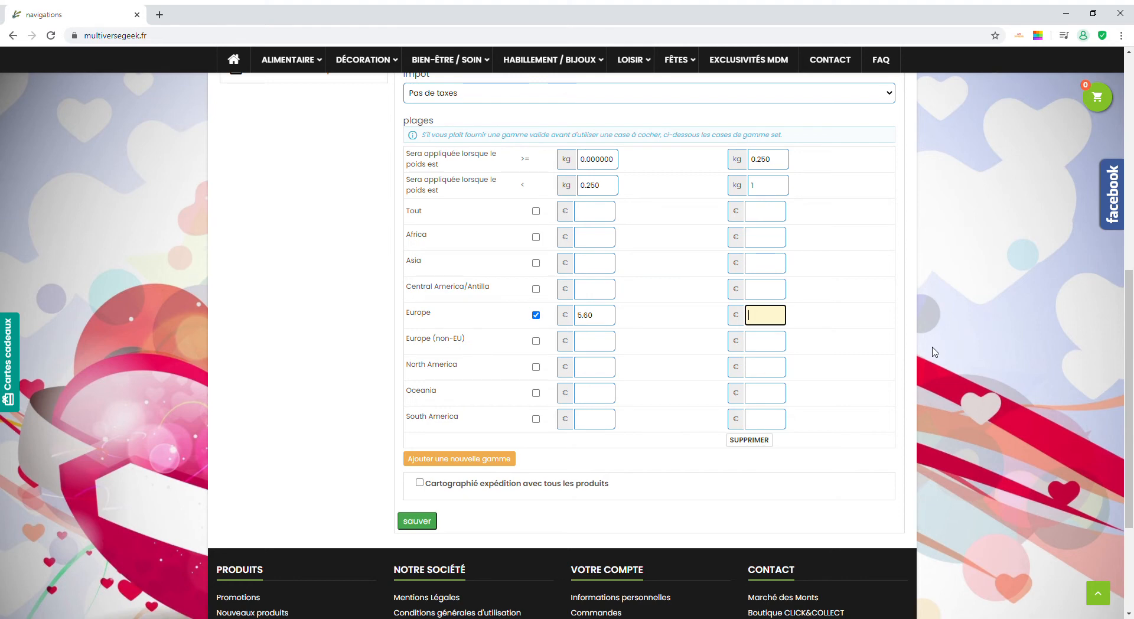
type("6.55")
Map the shipping method to all products and save it.
left_click(422, 487)
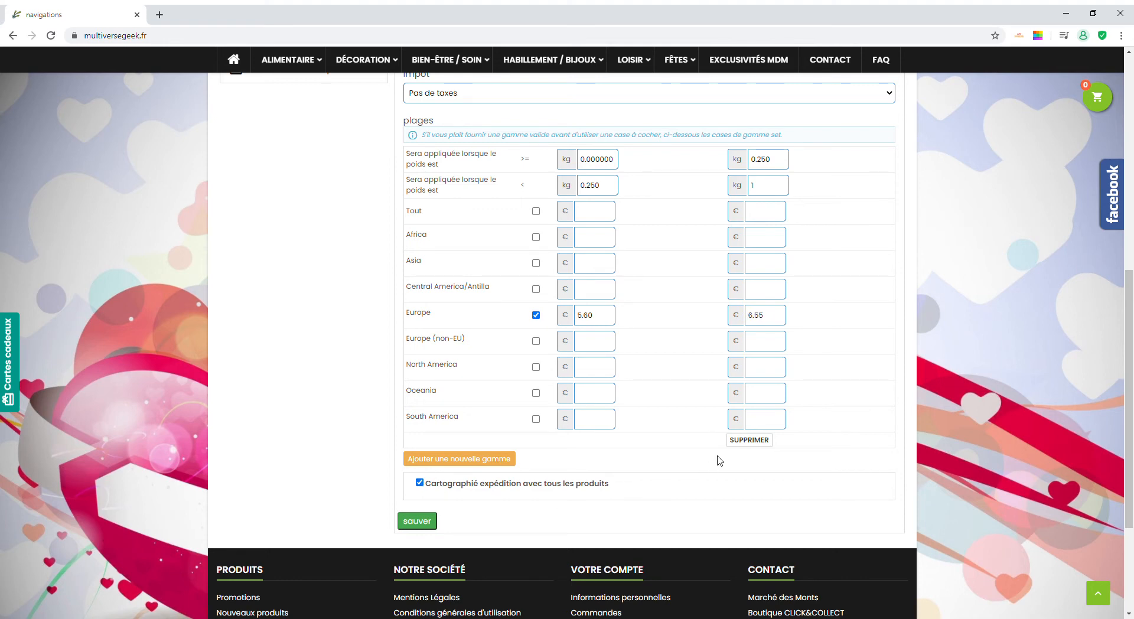
left_click(435, 520)
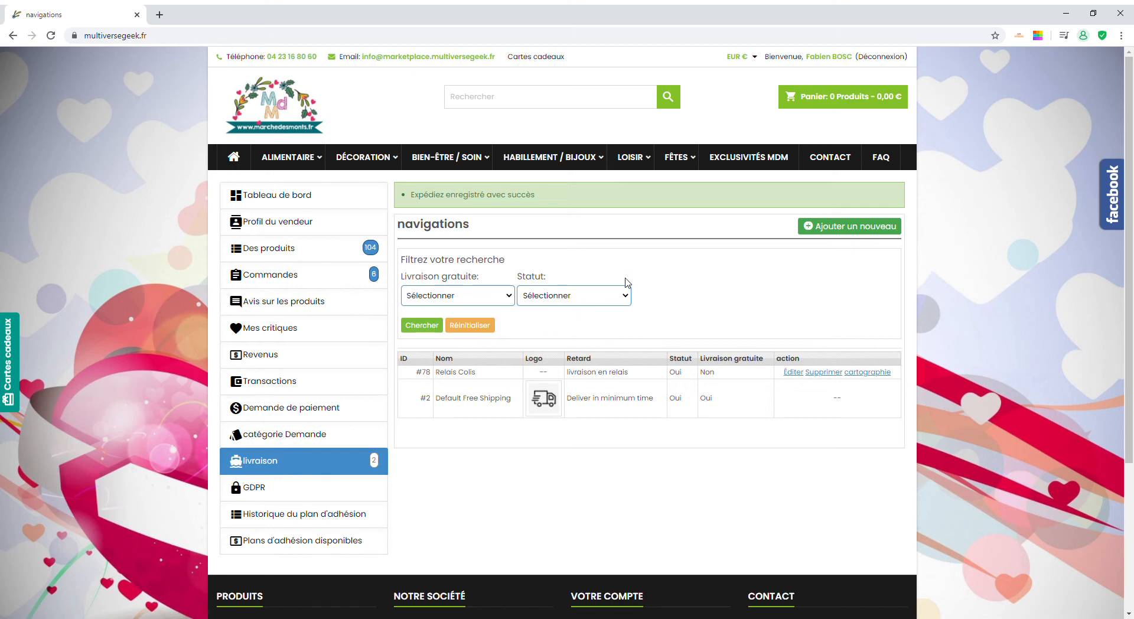
Edit the approved Container à ail product and set its package weight to 0.250 kg in the shipping settings.
left_click(300, 253)
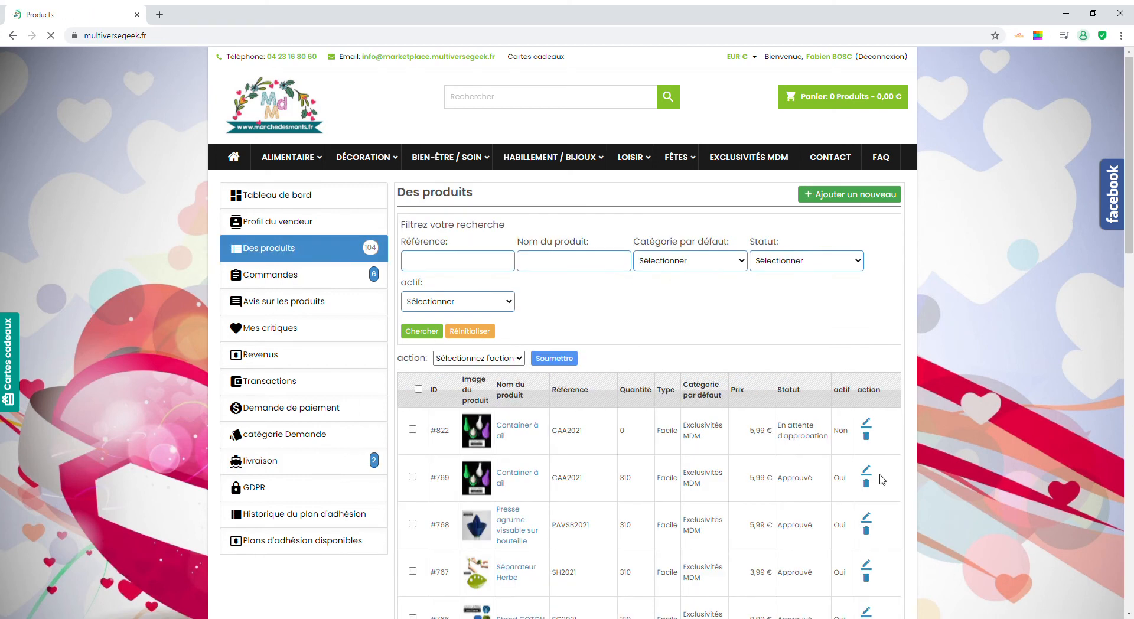
scroll(881, 480, "down", 2)
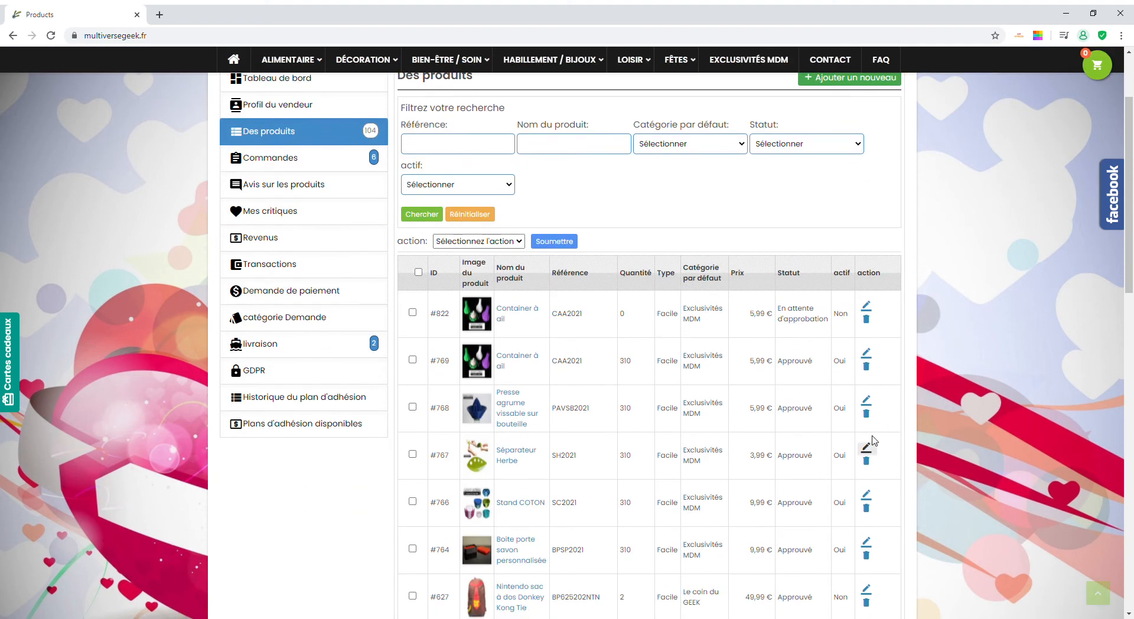
left_click(866, 354)
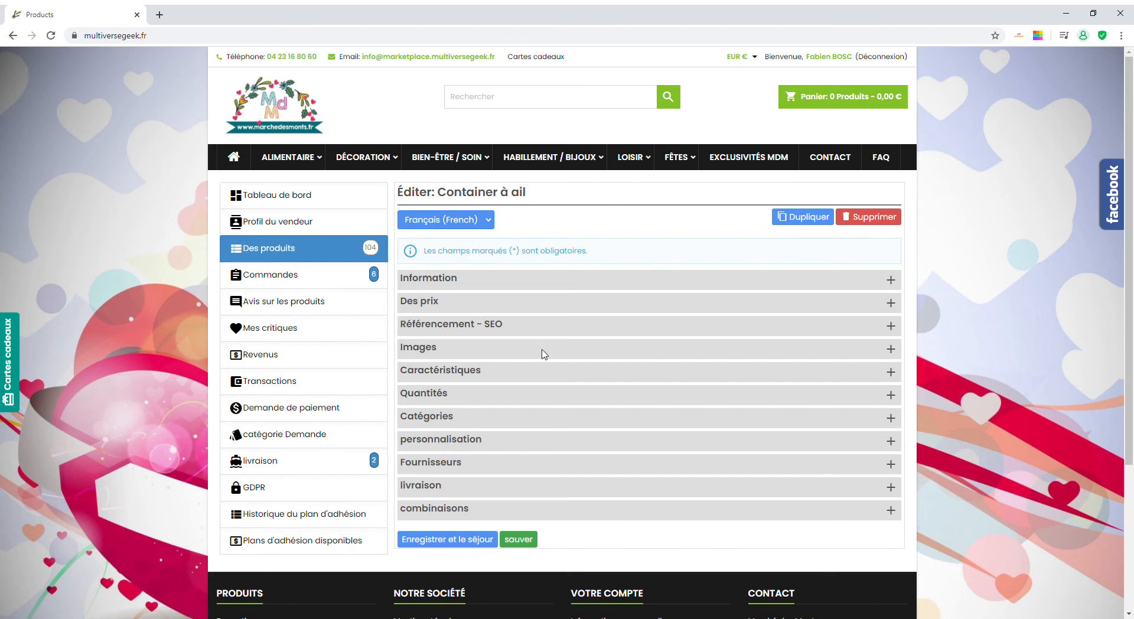
scroll(515, 391, "down", 1)
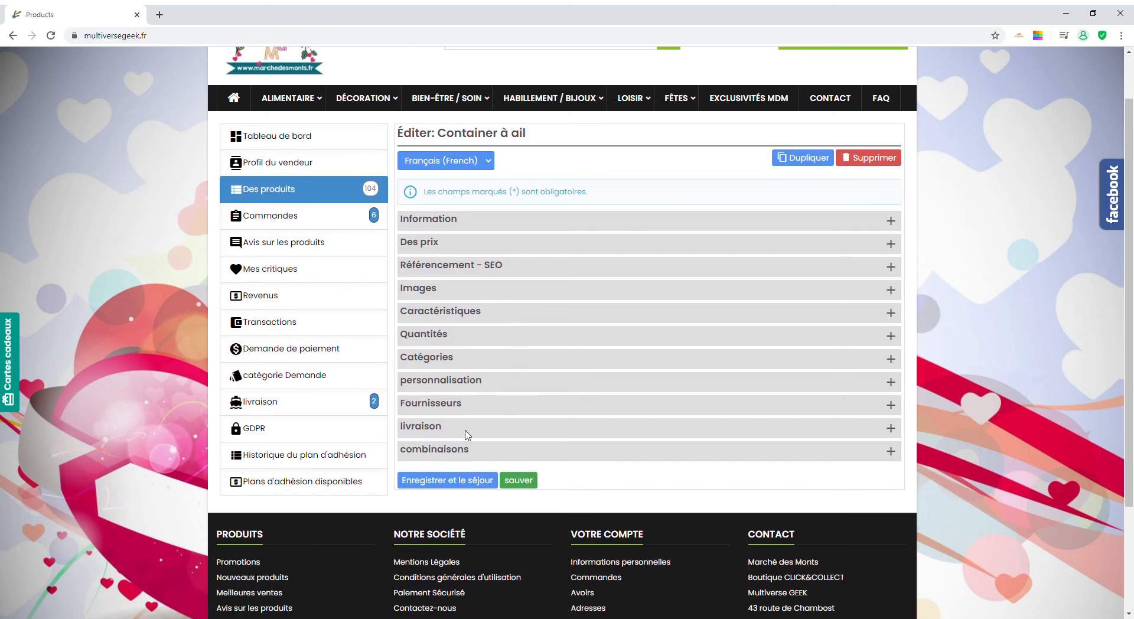
left_click(440, 435)
scroll(552, 384, "down", 4)
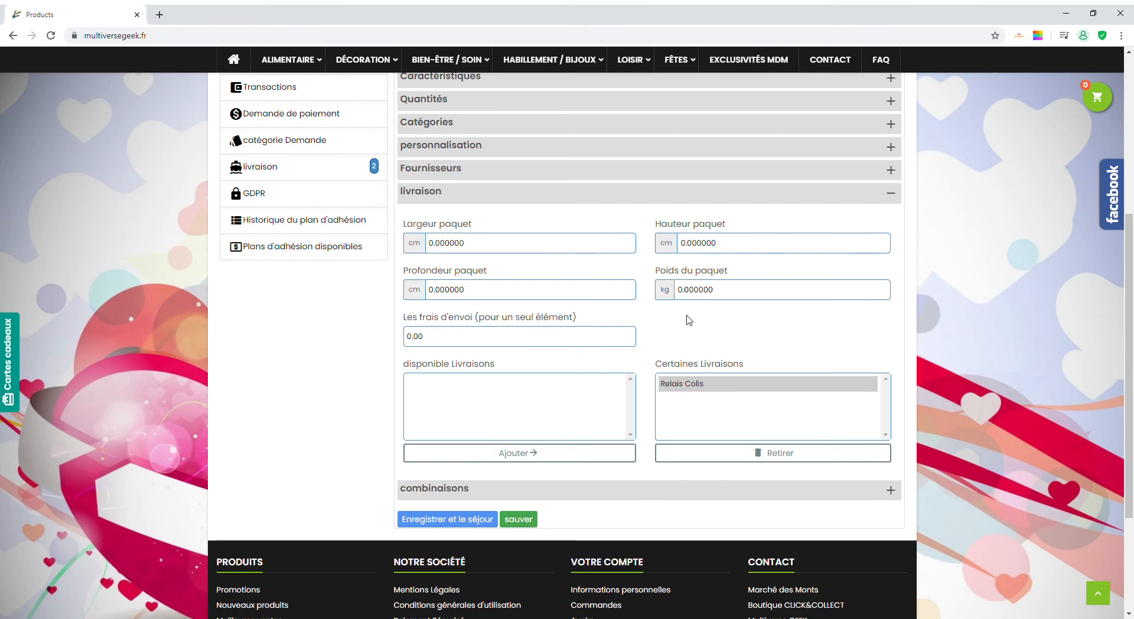
left_click(746, 296)
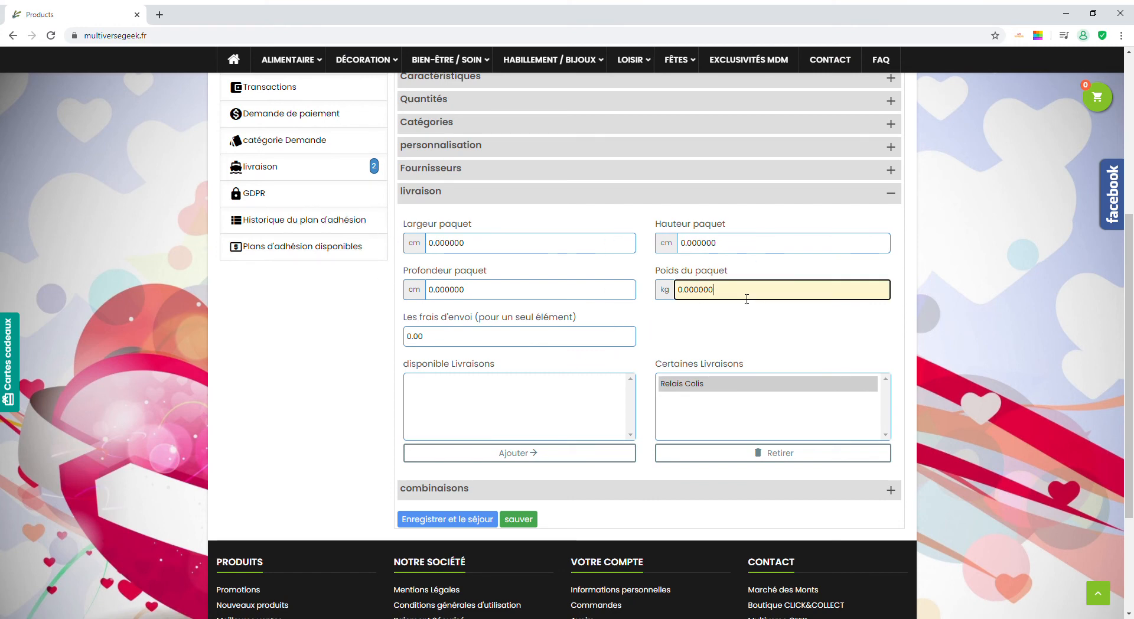
double_click(694, 299)
type("0.250")
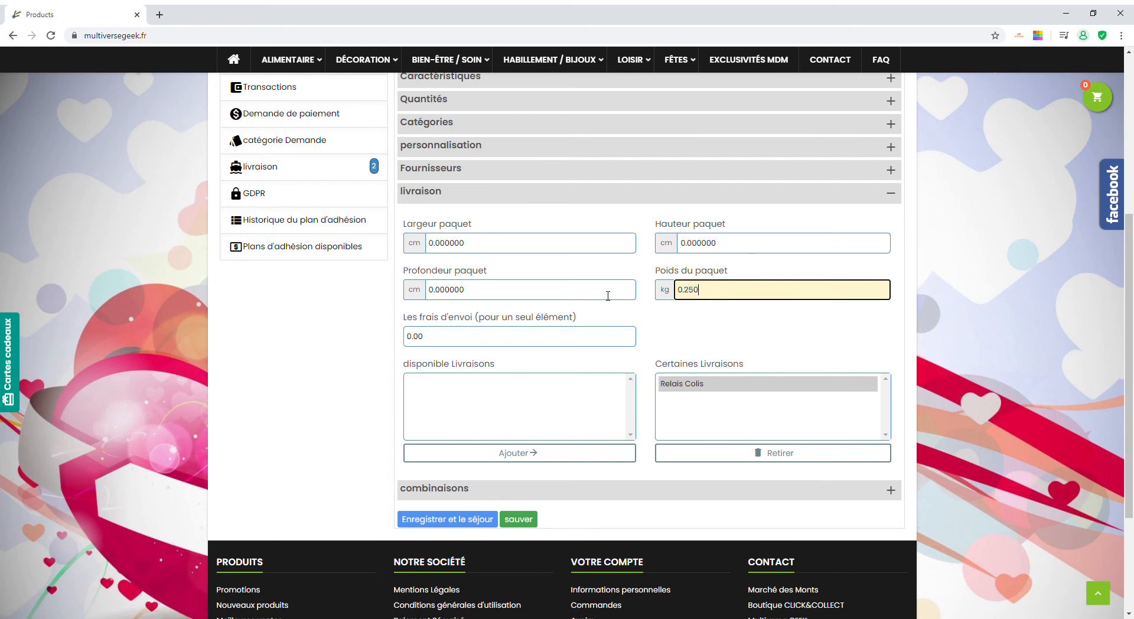
key("Tab")
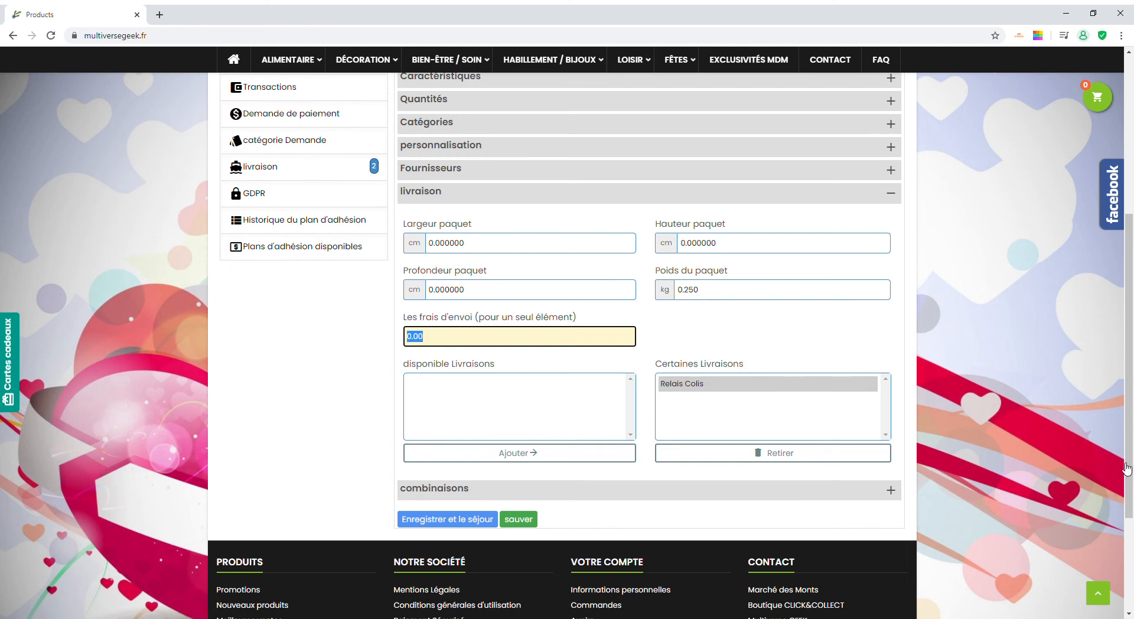
Remove Relais Colis from the product's selected shipping methods, and add it back.
left_click(768, 385)
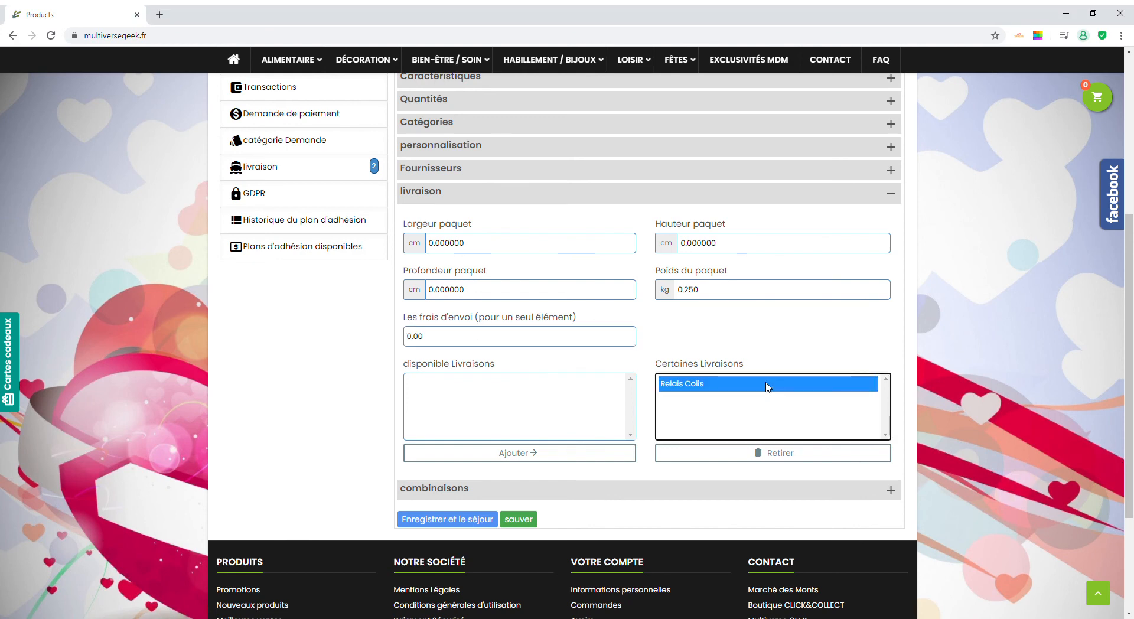
left_click(781, 453)
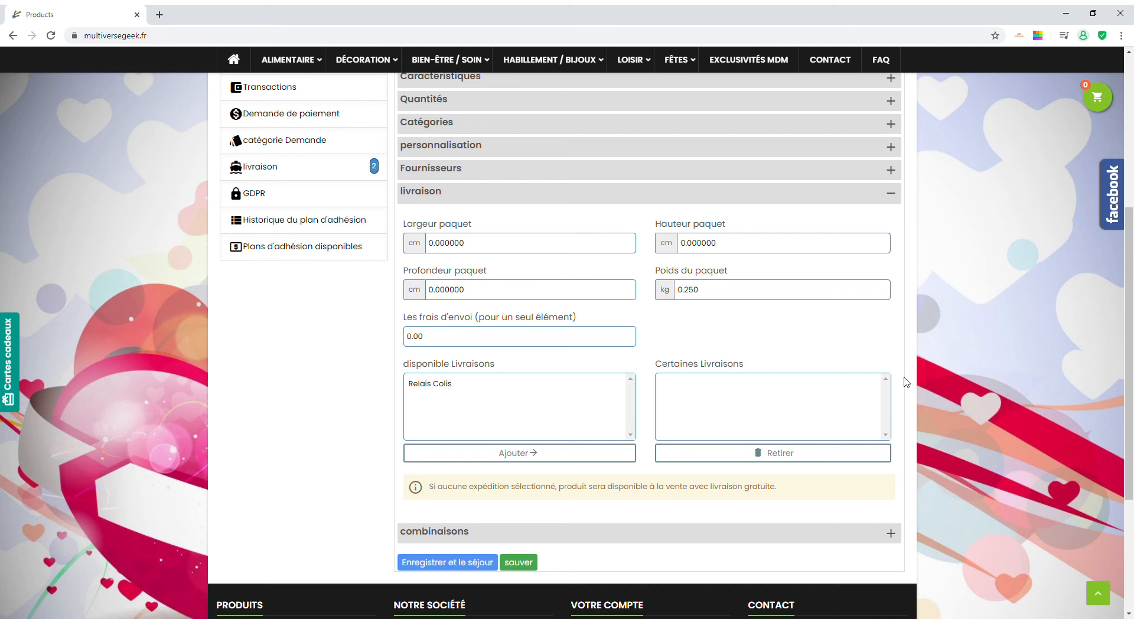
left_click(459, 388)
left_click(534, 456)
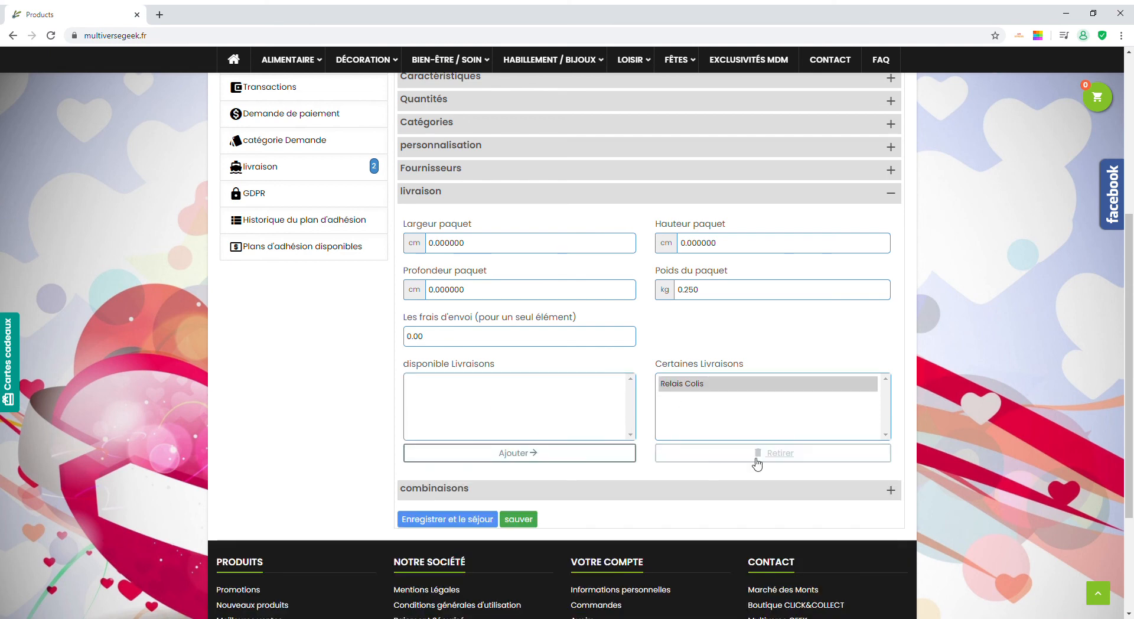
Remove Relais Colis from the product's selected shipping methods and save the product.
left_click(782, 389)
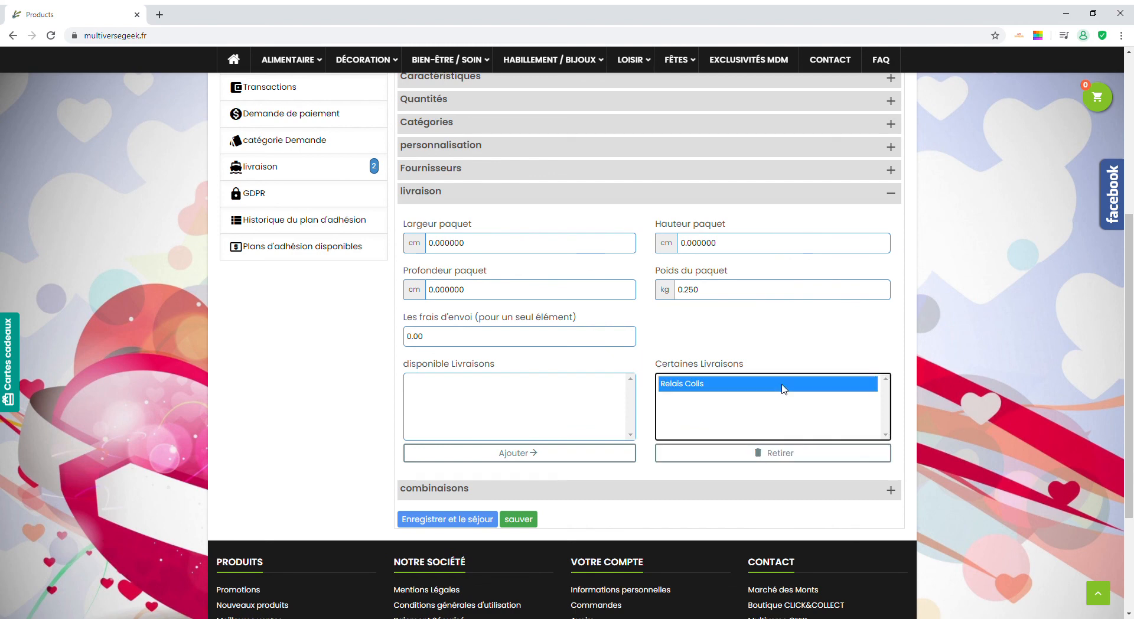
left_click(820, 460)
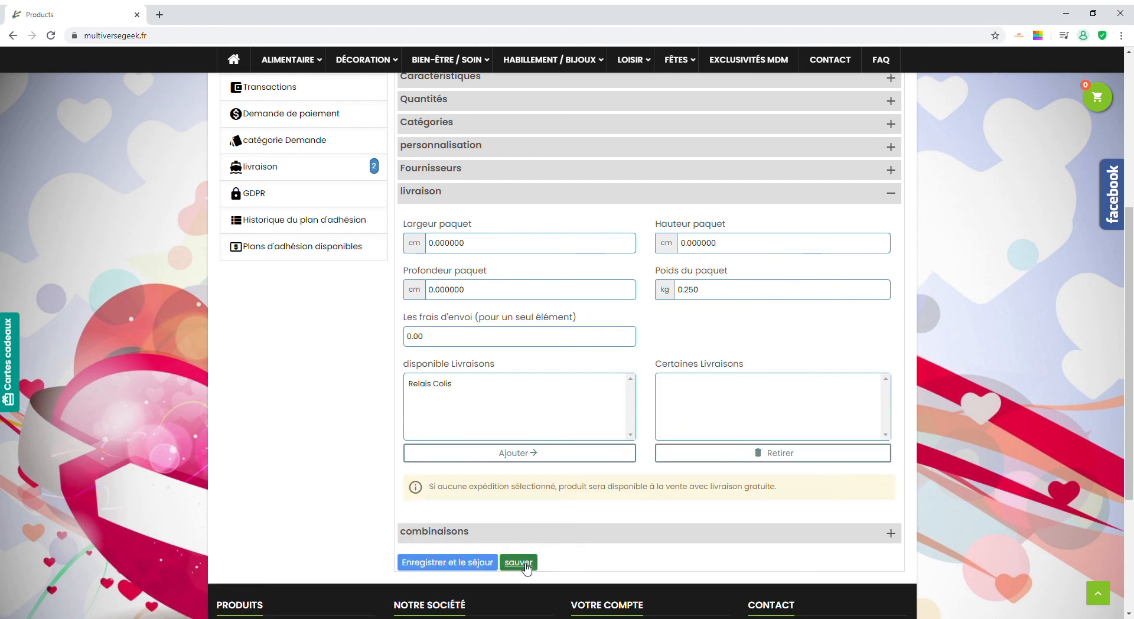
left_click(525, 564)
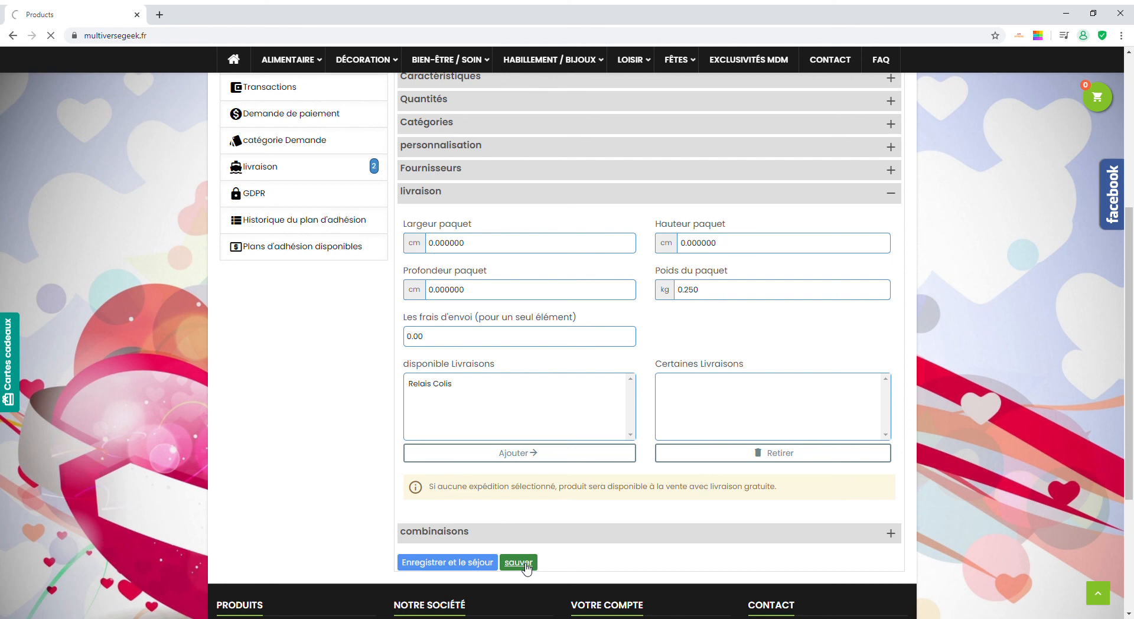